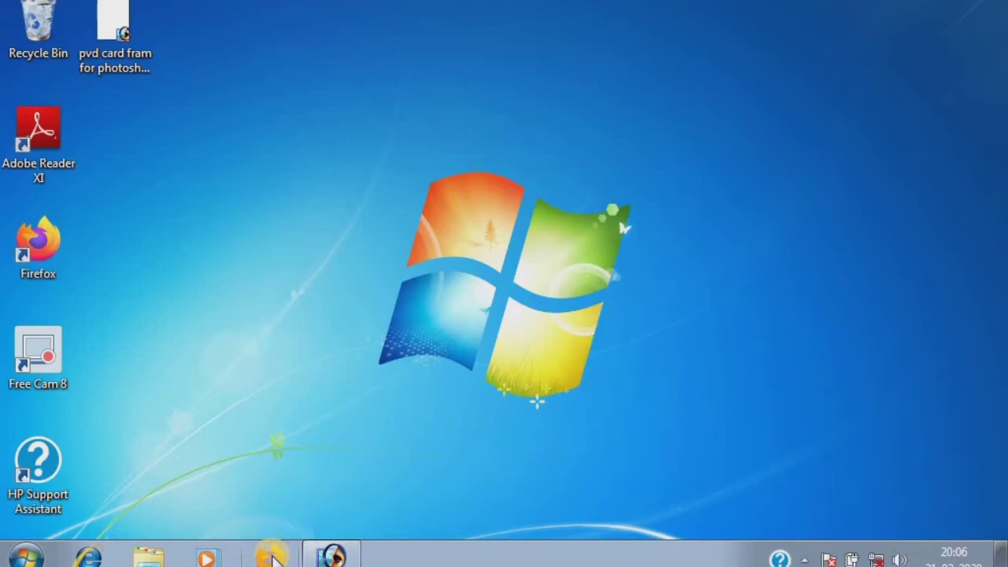
Open the SETUP folder inside epson12036(1) in Downloads and launch the SETUP application
{"action": "left_click", "coordinate": [148, 558]}
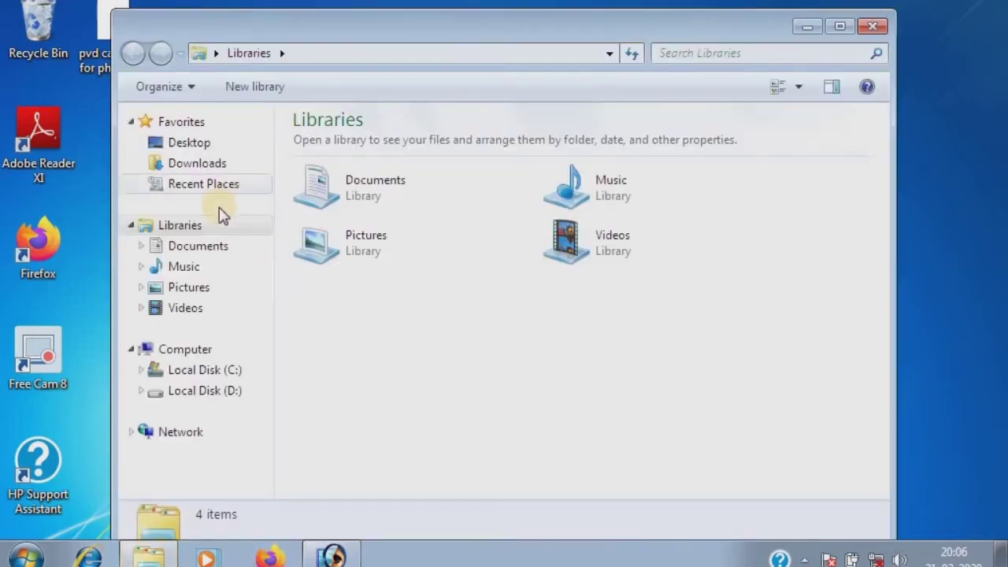
{"action": "left_click", "coordinate": [193, 165]}
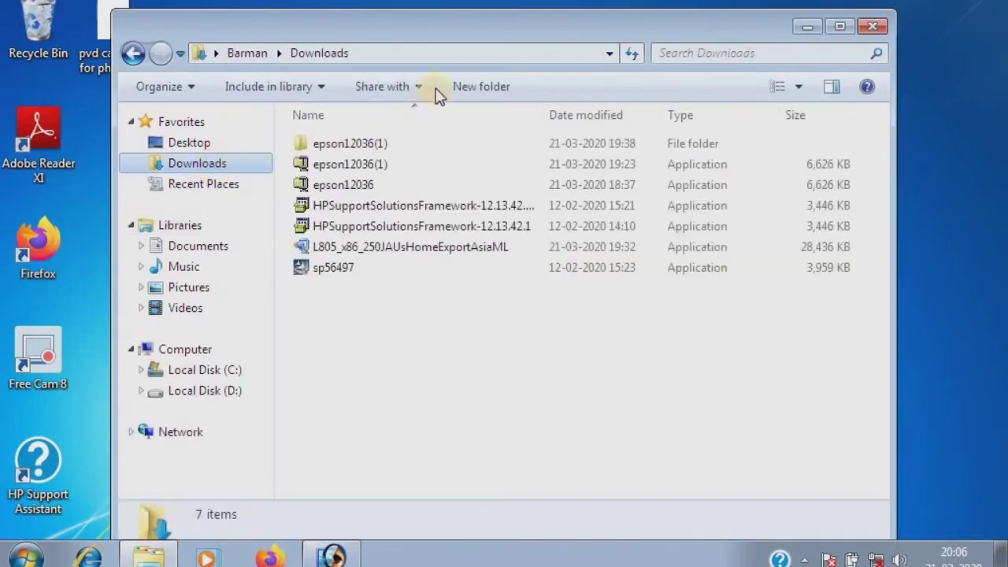
{"action": "double_click", "coordinate": [488, 23]}
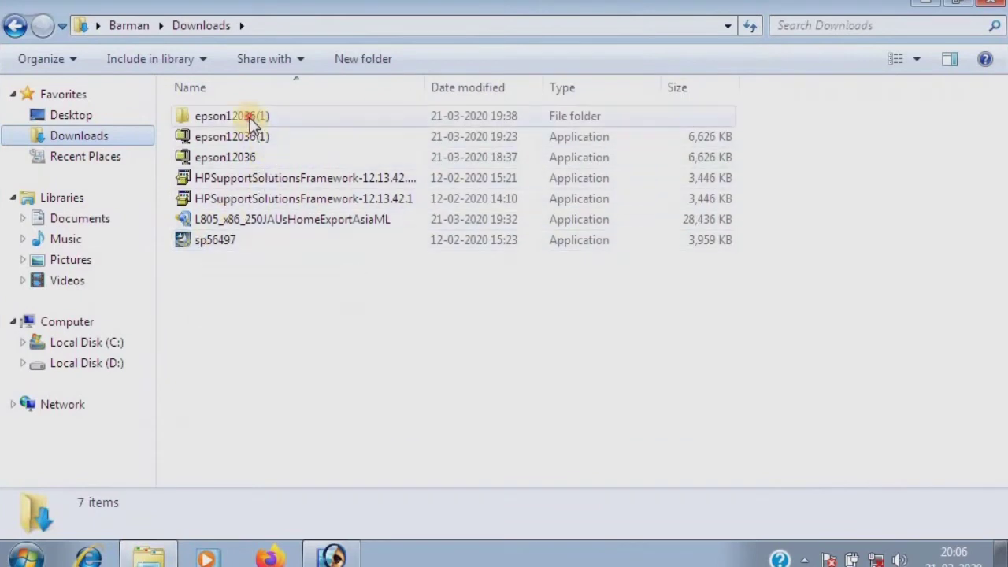
{"action": "left_click", "coordinate": [246, 115]}
{"action": "key", "text": "Return"}
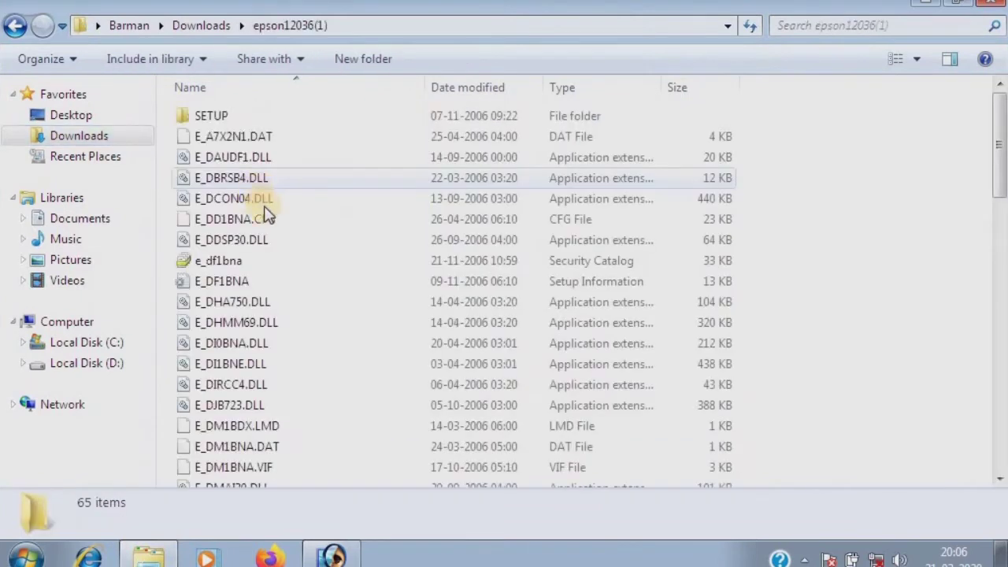
{"action": "left_click", "coordinate": [236, 117]}
{"action": "key", "text": "Return"}
{"action": "double_click", "coordinate": [221, 263]}
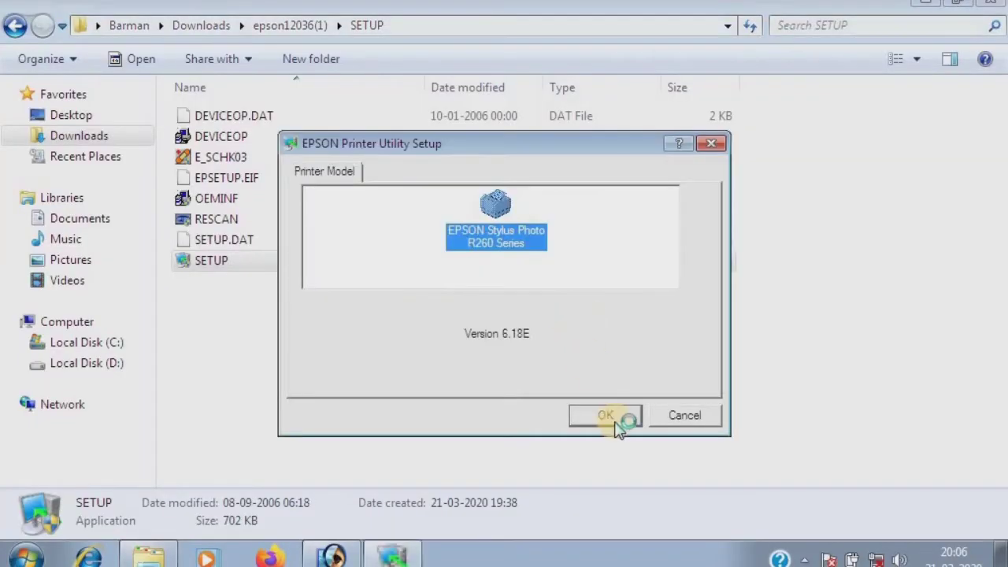
Install the EPSON Stylus Photo R260 Series driver, manually assigning it the USB001 virtual printer port
{"action": "left_click", "coordinate": [610, 419]}
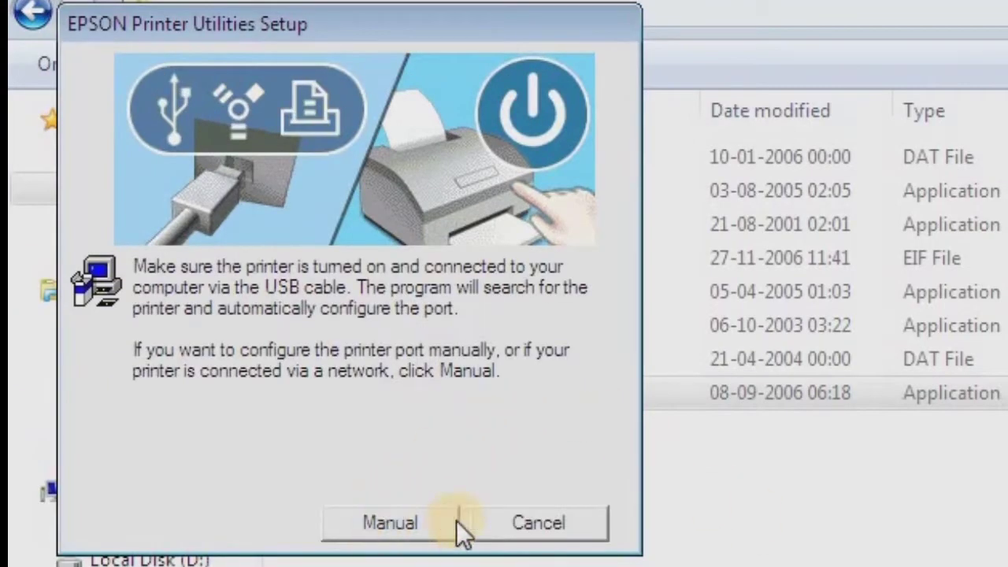
{"action": "left_click", "coordinate": [423, 517]}
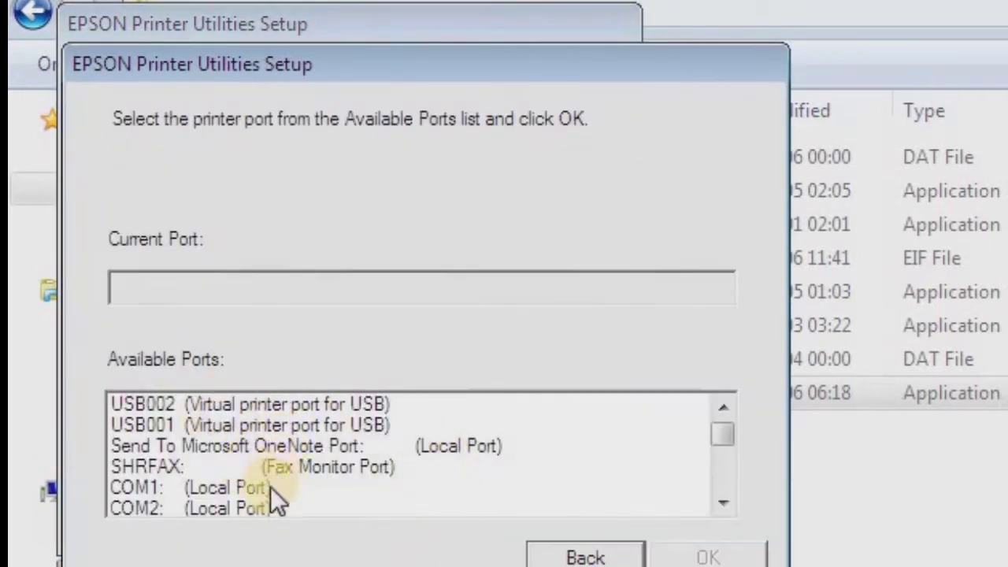
{"action": "left_click", "coordinate": [313, 426]}
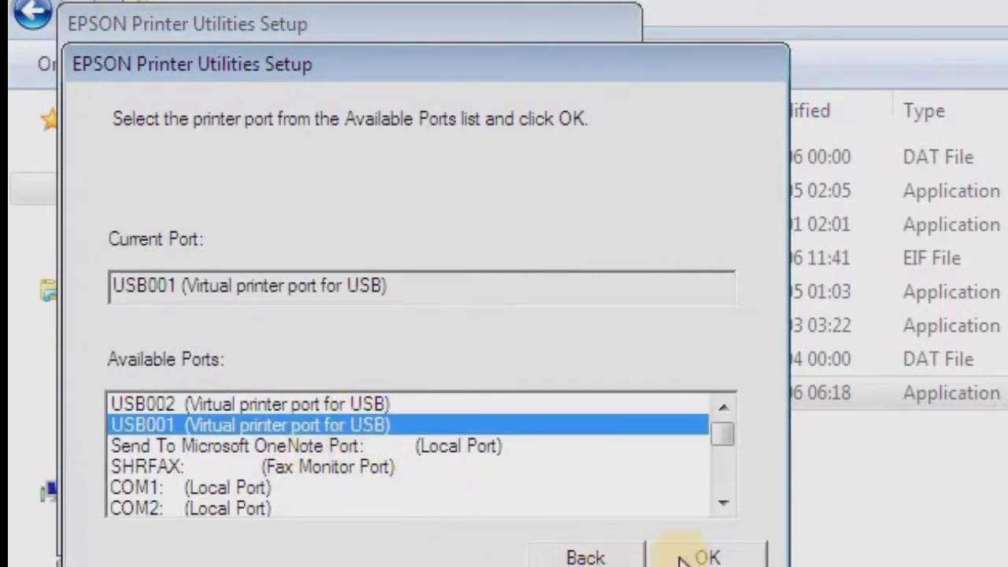
{"action": "left_click", "coordinate": [712, 557]}
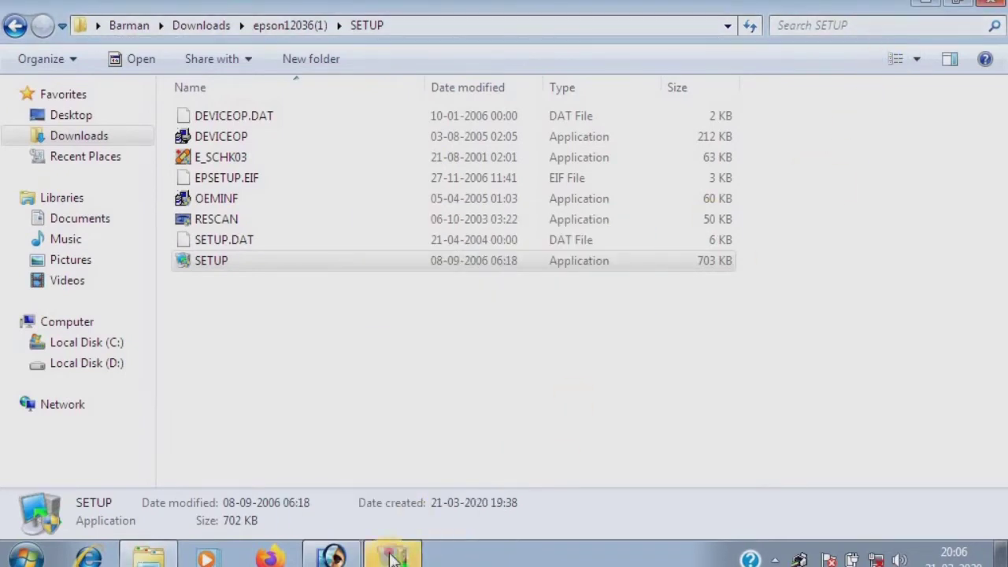
{"action": "left_click", "coordinate": [669, 339]}
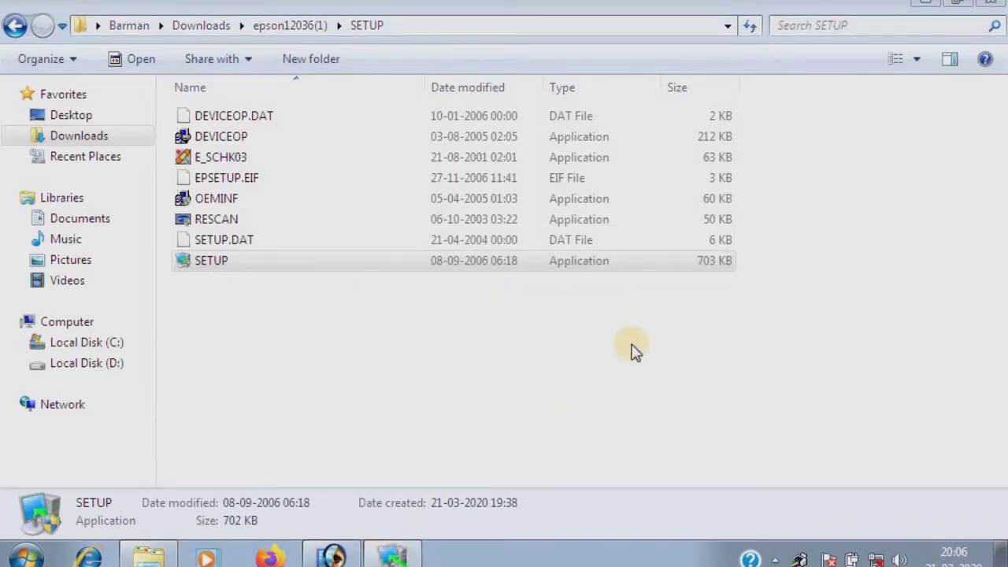
Switch to Photoshop and copy the registration card image into the upper guide cell of the pvd card fram for photoshop.psd document
{"action": "left_click", "coordinate": [333, 559]}
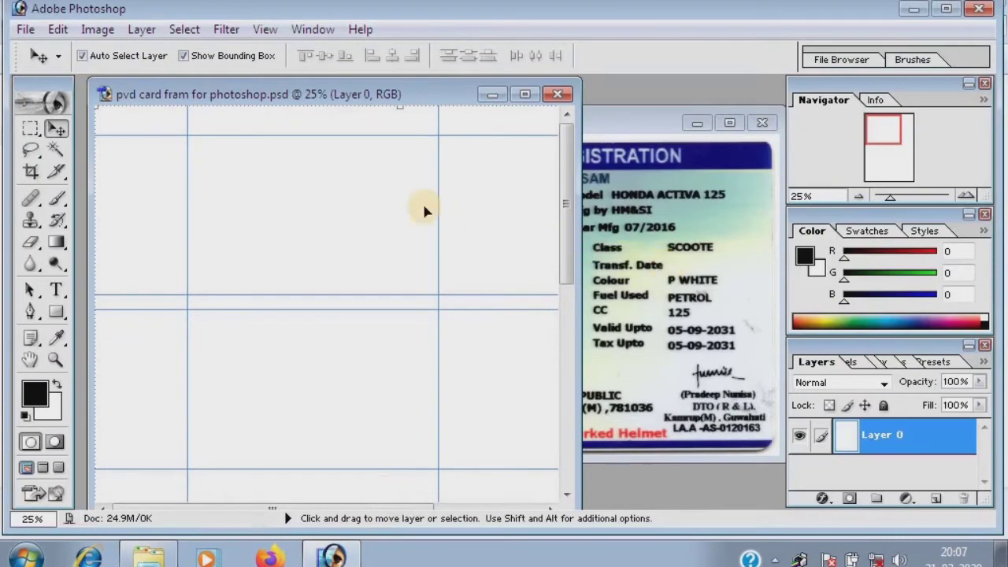
{"action": "left_click", "coordinate": [400, 116]}
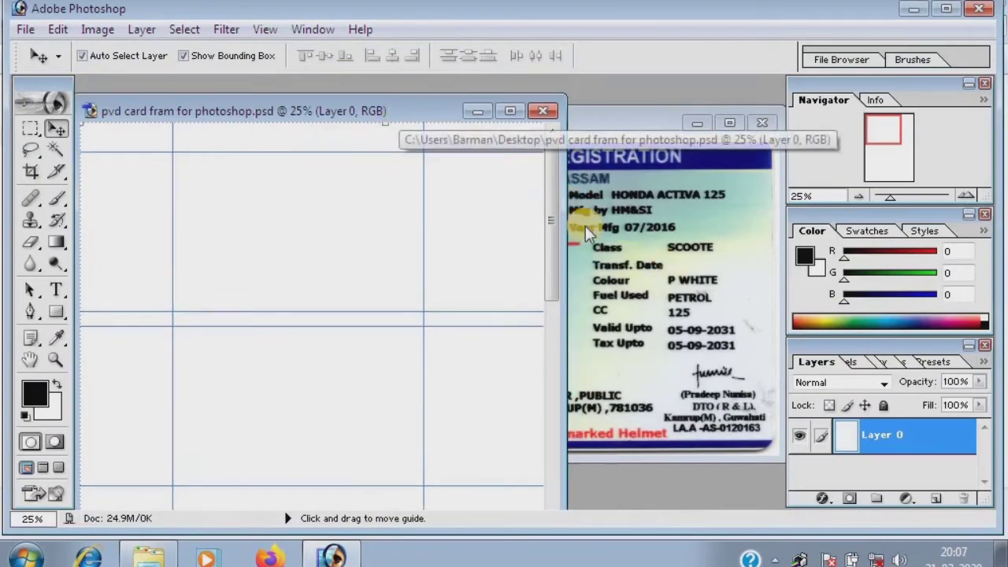
{"action": "left_click", "coordinate": [590, 229]}
{"action": "left_click_drag", "start_coordinate": [383, 218], "coordinate": [251, 202]}
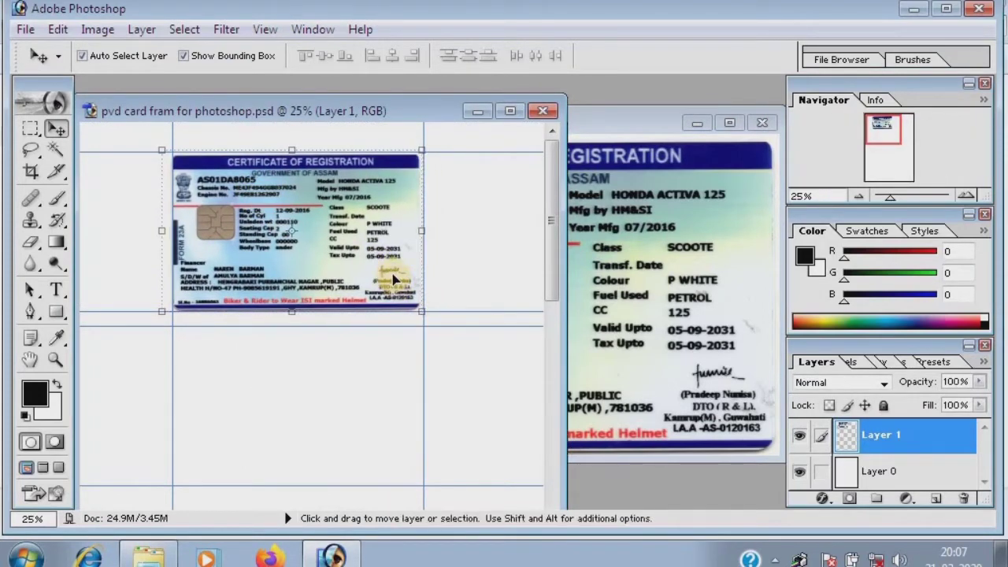
Reposition the card layer and scale its width to 101.5% to fit the upper guide cell
{"action": "left_click_drag", "start_coordinate": [393, 280], "coordinate": [390, 278]}
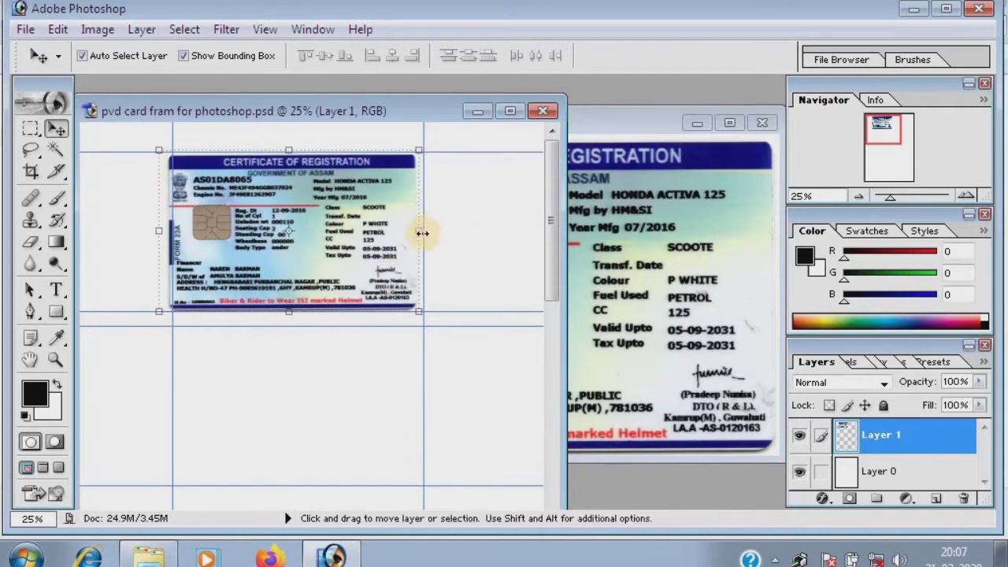
{"action": "left_click_drag", "start_coordinate": [422, 232], "coordinate": [426, 232]}
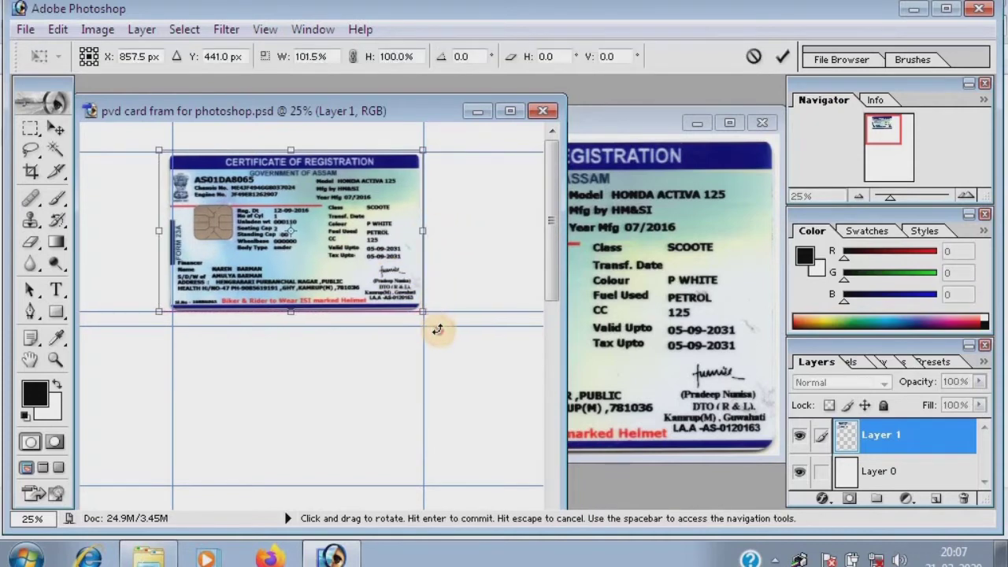
{"action": "left_click_drag", "start_coordinate": [437, 328], "coordinate": [444, 330]}
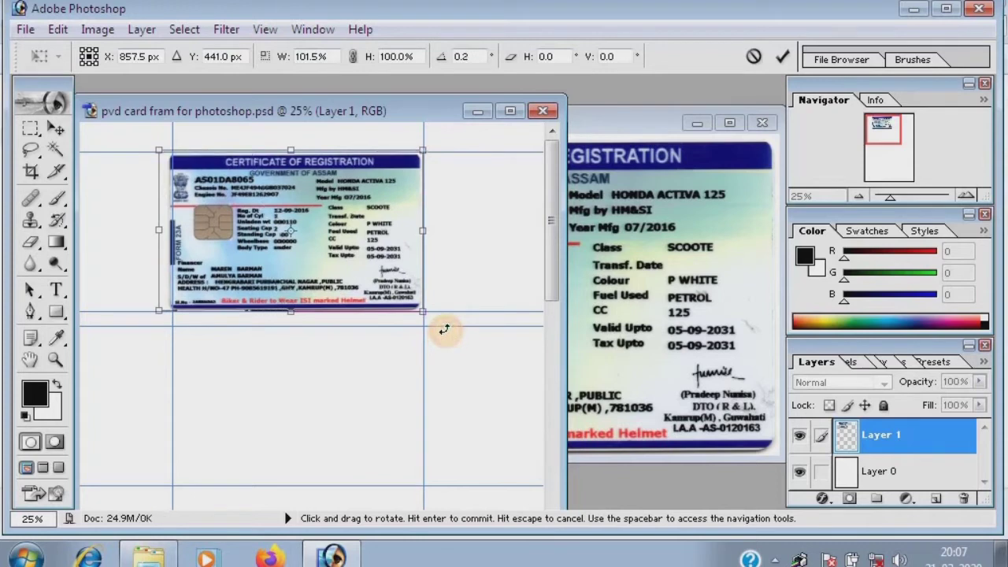
{"action": "key", "text": "Return"}
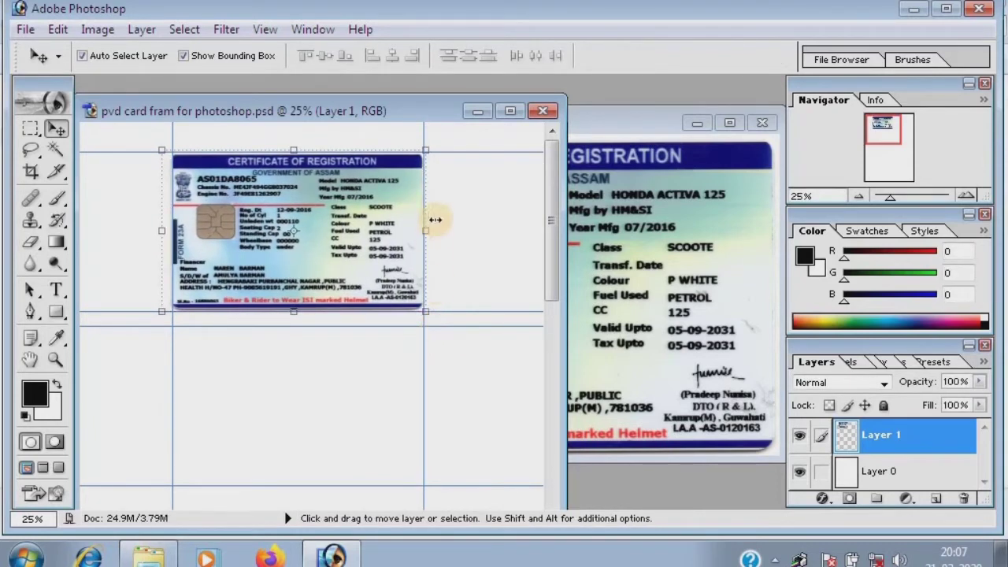
Start printing the card document and select EPSON Stylus Photo R260 Series as the printer
{"action": "left_click", "coordinate": [26, 30]}
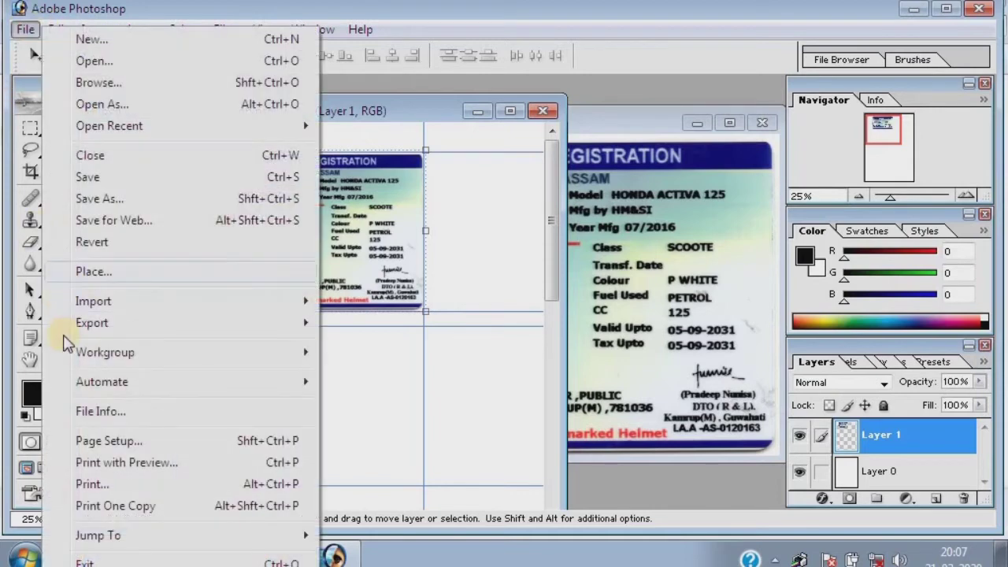
{"action": "left_click", "coordinate": [121, 488]}
{"action": "left_click", "coordinate": [460, 198]}
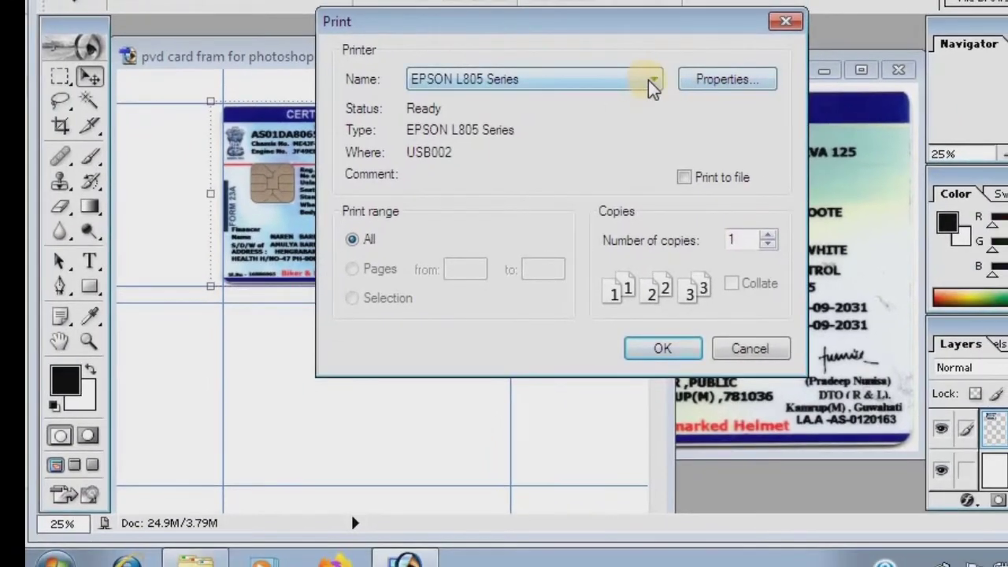
{"action": "left_click", "coordinate": [651, 81]}
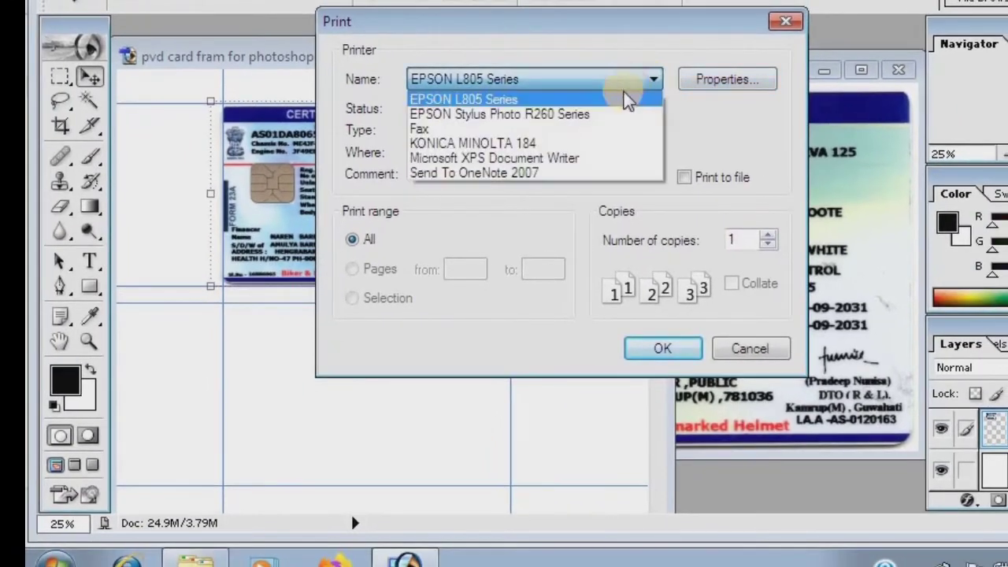
{"action": "left_click", "coordinate": [589, 115]}
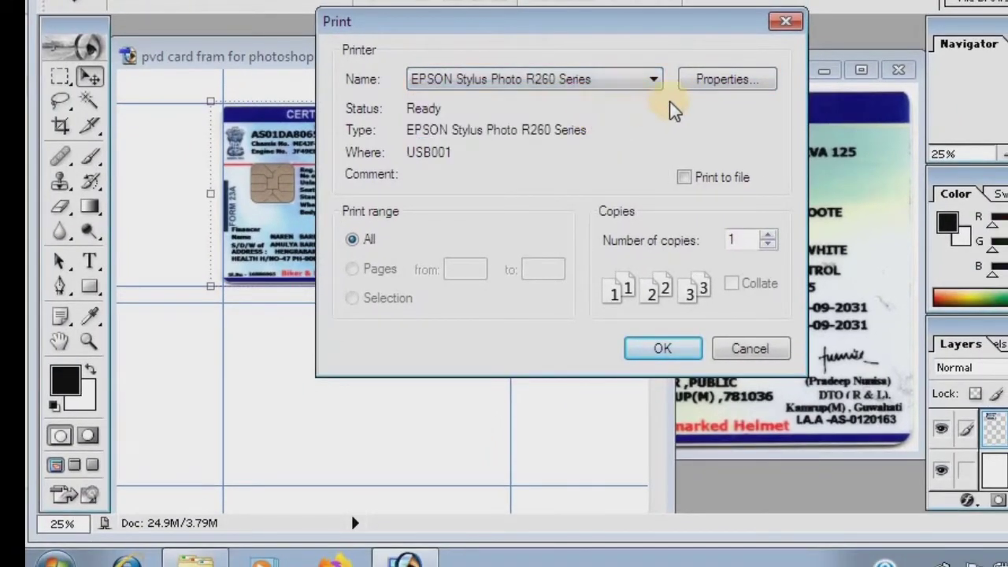
Set the printer's paper type and paper source to CD/DVD, then send the card to print
{"action": "left_click", "coordinate": [726, 80]}
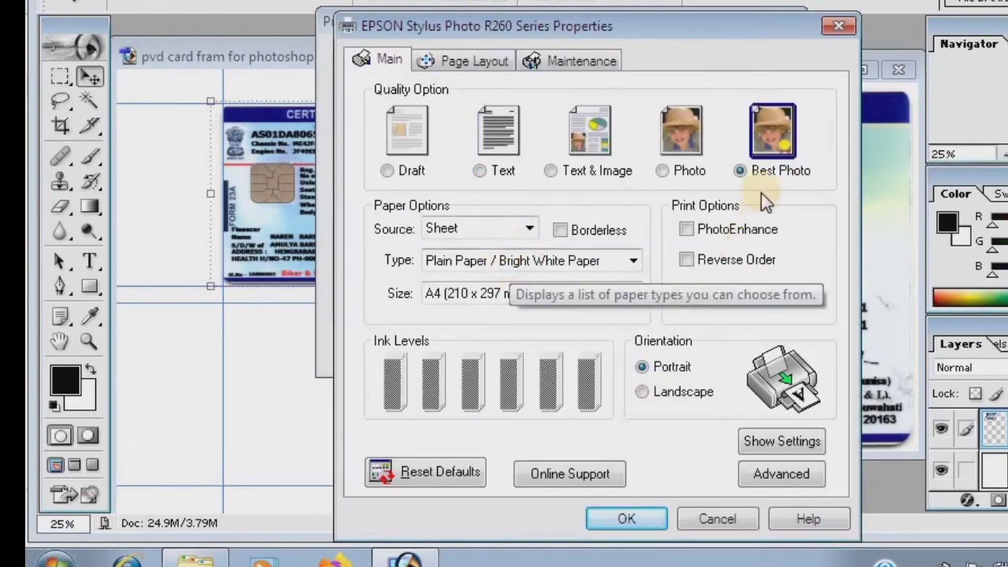
{"action": "left_click", "coordinate": [572, 263]}
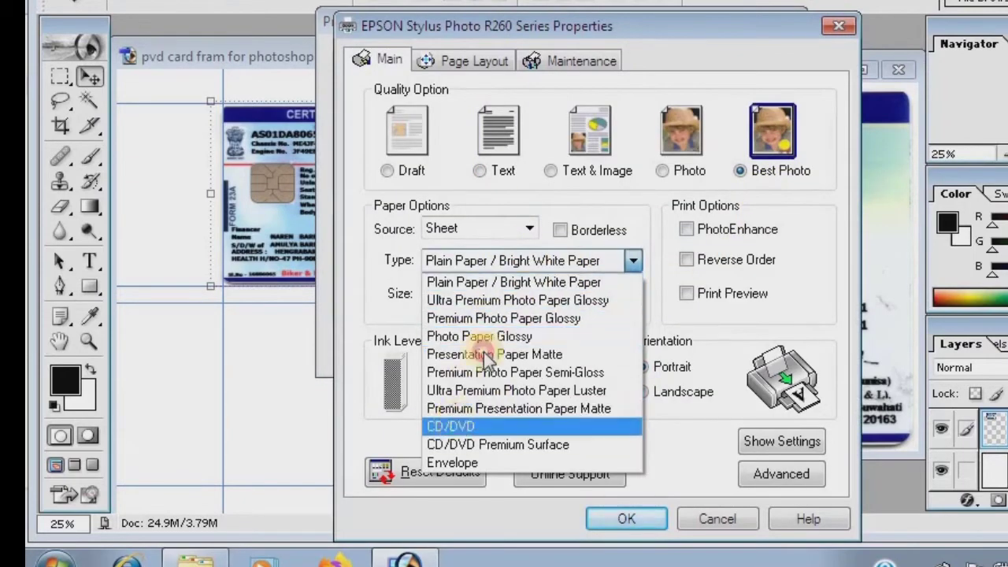
{"action": "left_click", "coordinate": [461, 423]}
{"action": "left_click", "coordinate": [517, 228]}
{"action": "left_click", "coordinate": [488, 265]}
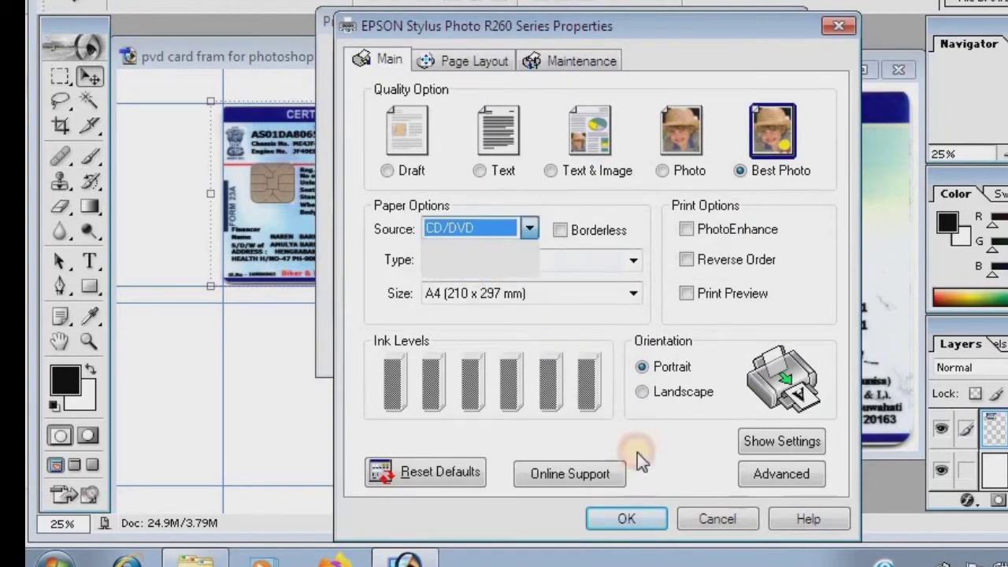
{"action": "left_click", "coordinate": [640, 519]}
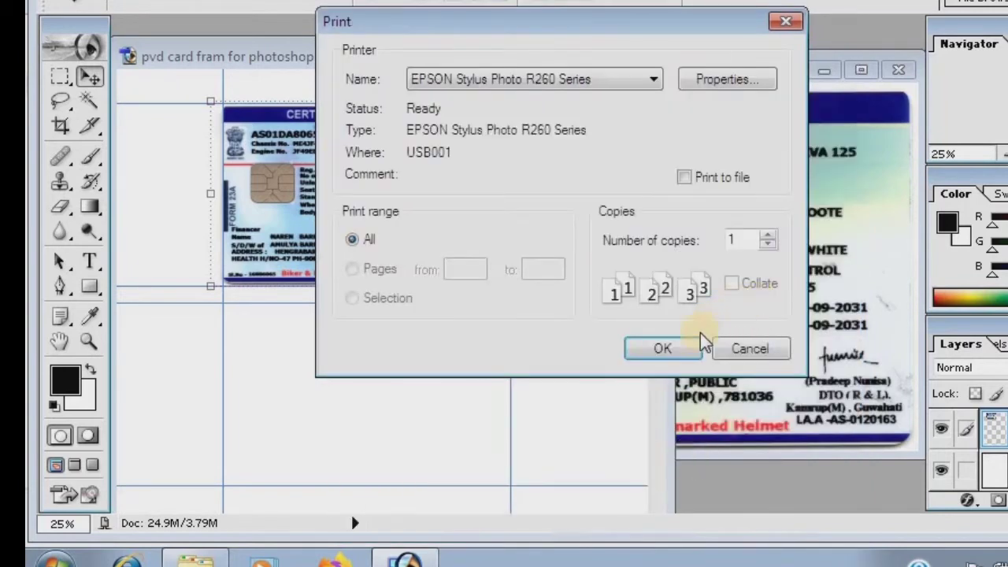
{"action": "left_click", "coordinate": [670, 349]}
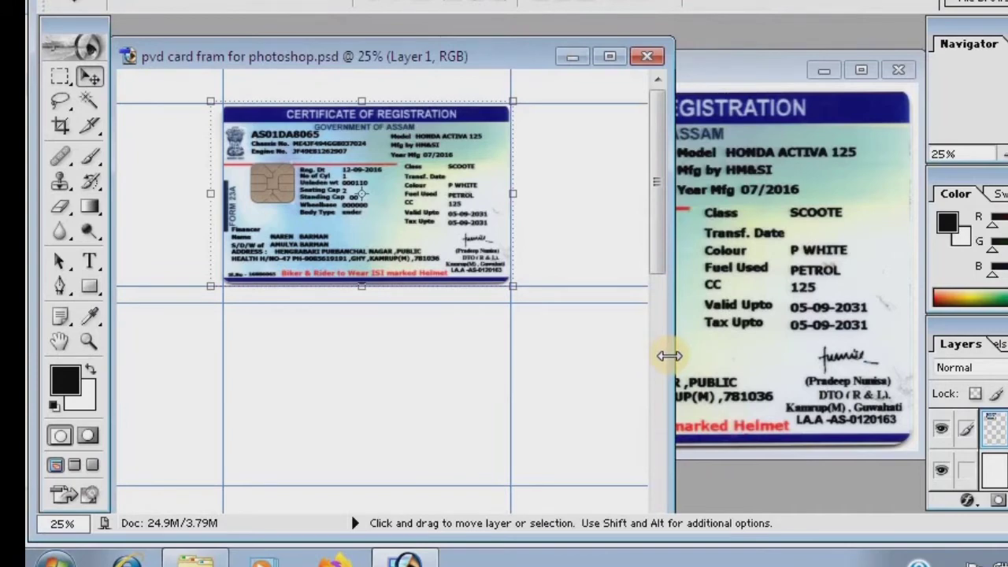
Check the R260 print job's status in EPSON Status Monitor 3 and close the monitor
{"action": "left_click", "coordinate": [950, 562]}
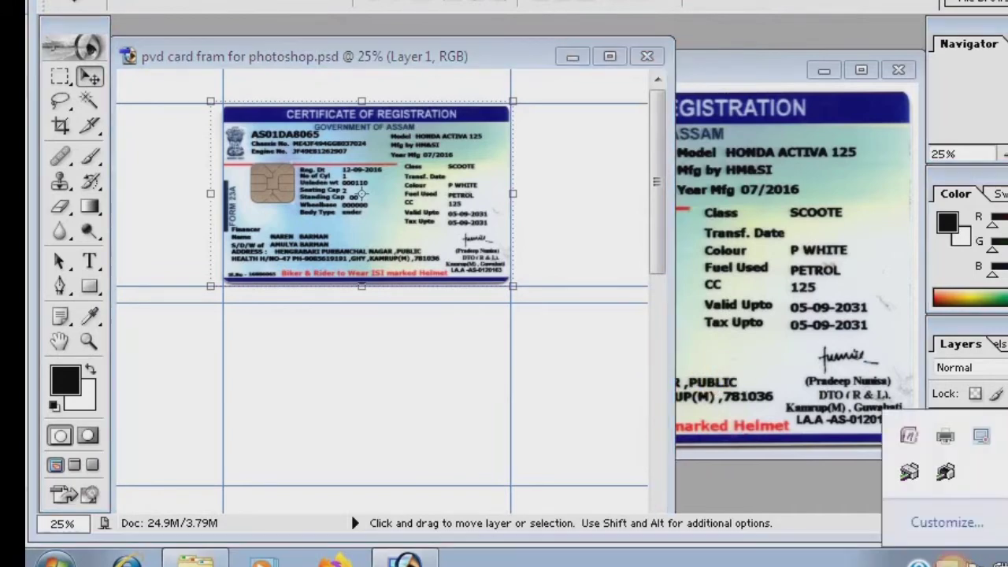
{"action": "double_click", "coordinate": [945, 472]}
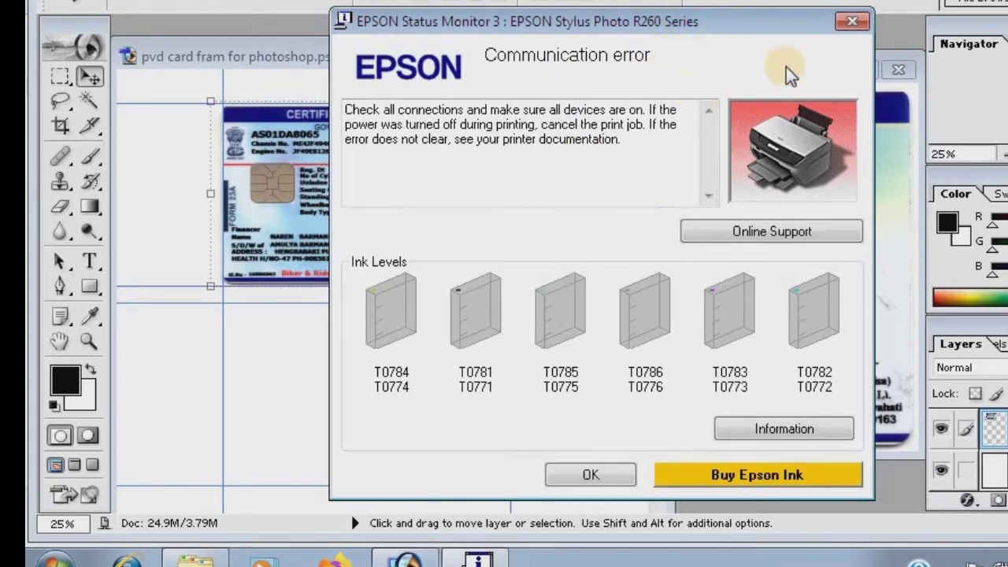
{"action": "left_click", "coordinate": [590, 475]}
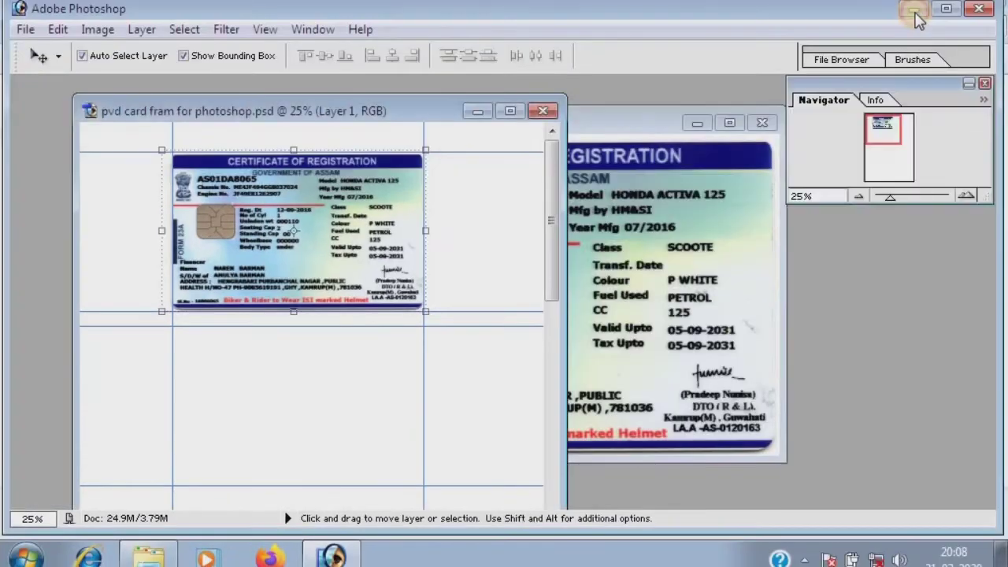
Minimise Photoshop and check the port assignment in the EPSON L805 Series printer properties under Devices and Printers
{"action": "left_click", "coordinate": [920, 8]}
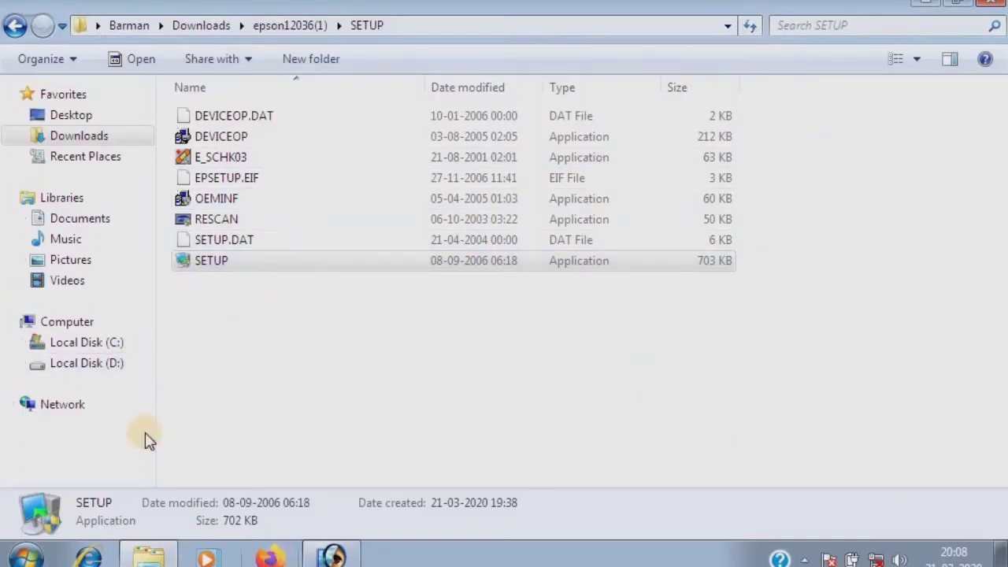
{"action": "left_click", "coordinate": [26, 556]}
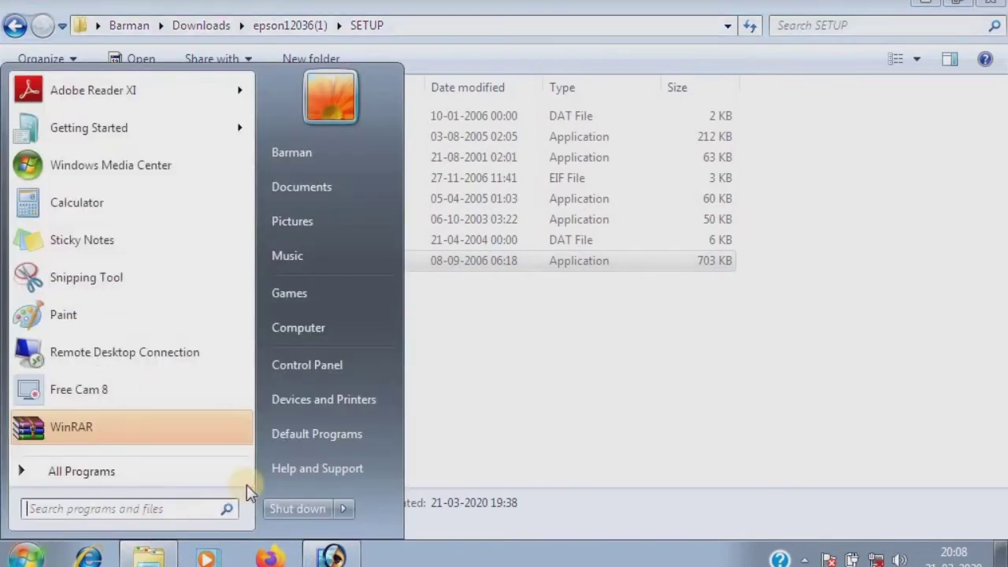
{"action": "left_click", "coordinate": [315, 402]}
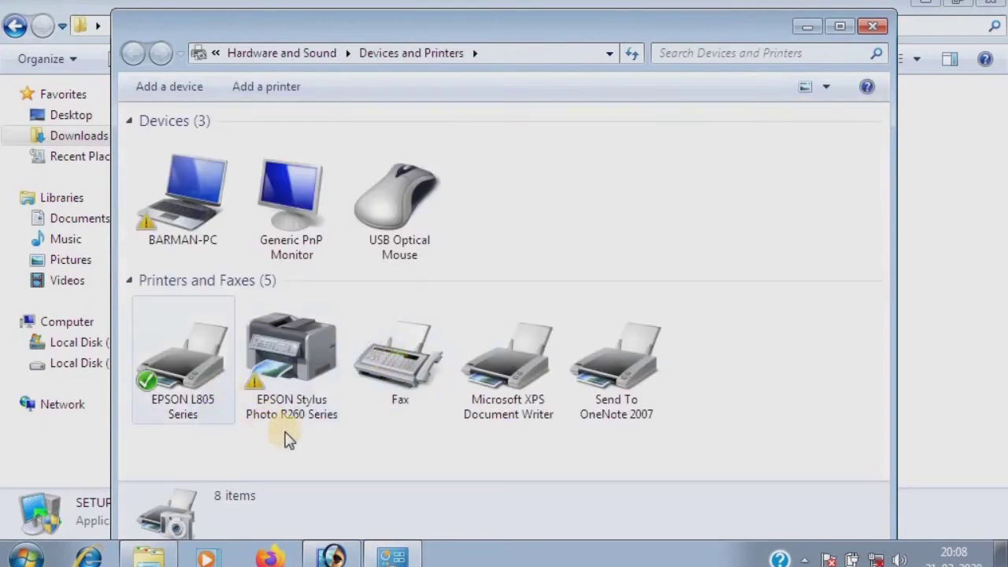
{"action": "right_click", "coordinate": [190, 385]}
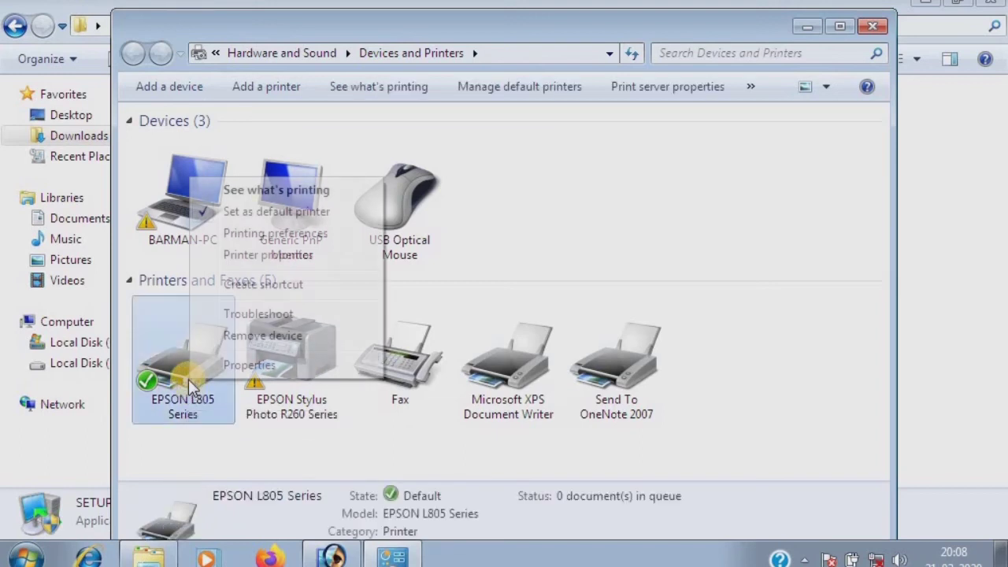
{"action": "left_click", "coordinate": [302, 256]}
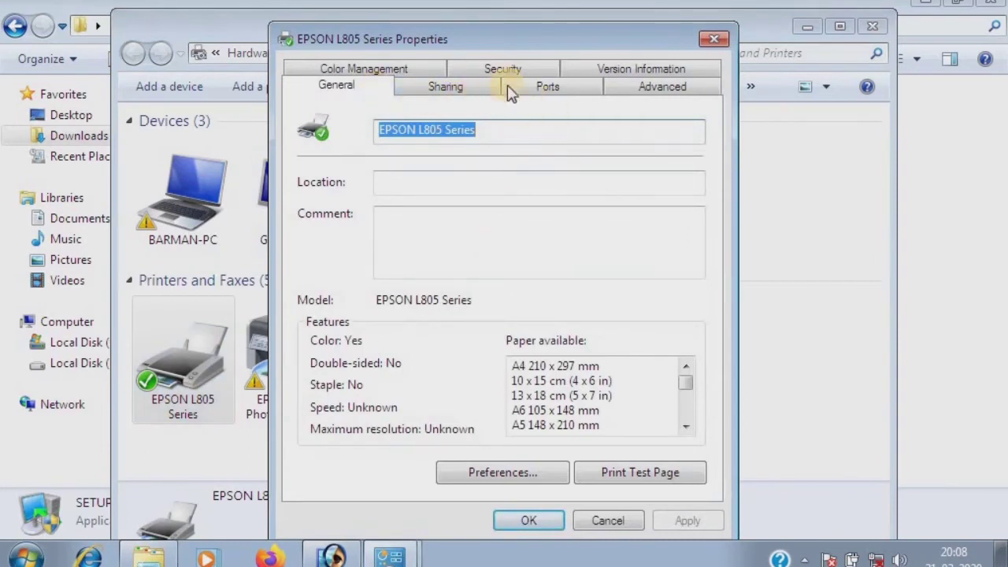
{"action": "left_click", "coordinate": [551, 90]}
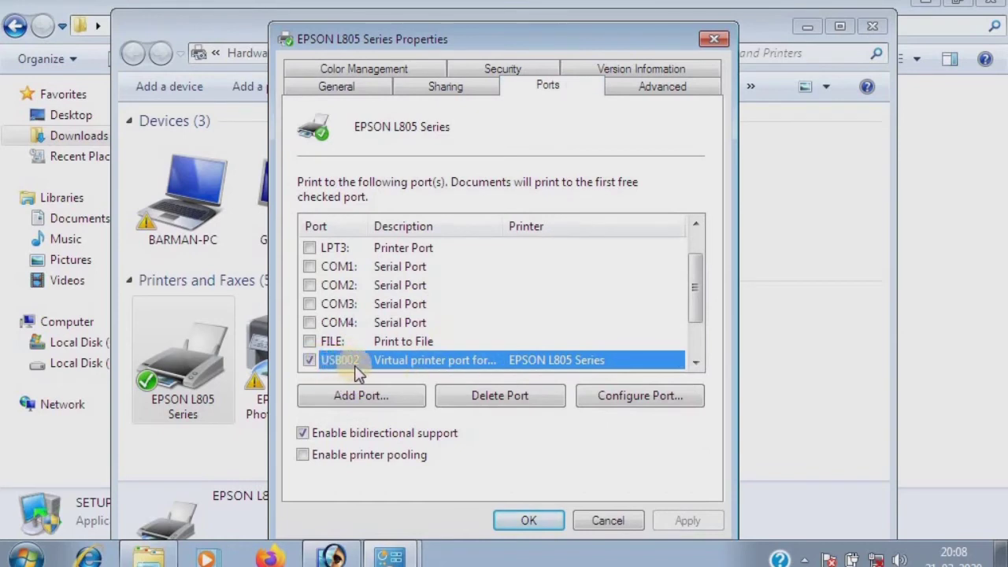
Close the EPSON L805 Series properties and assign port USB002 to the EPSON Stylus Photo R260 Series printer
{"action": "left_click", "coordinate": [537, 521]}
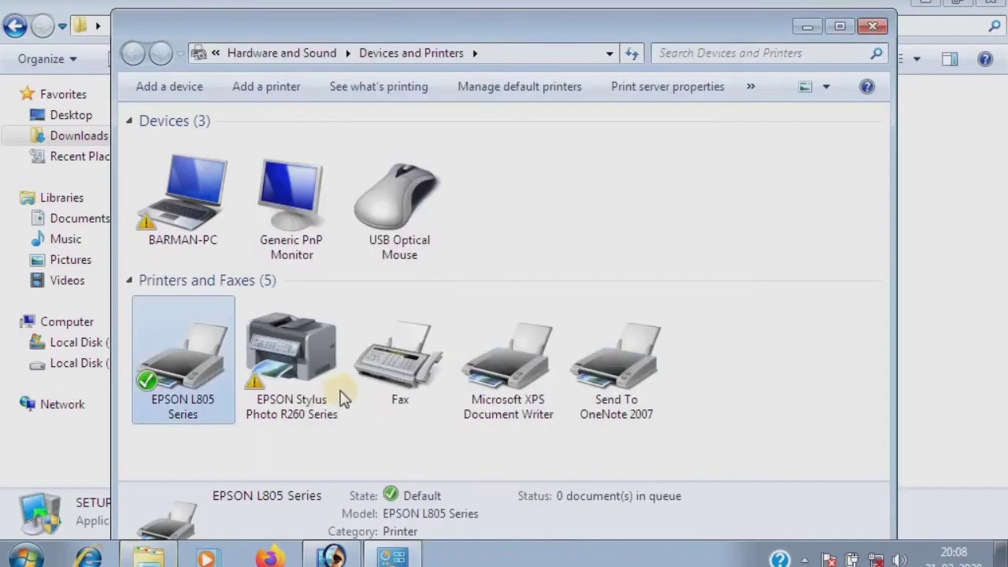
{"action": "right_click", "coordinate": [306, 356]}
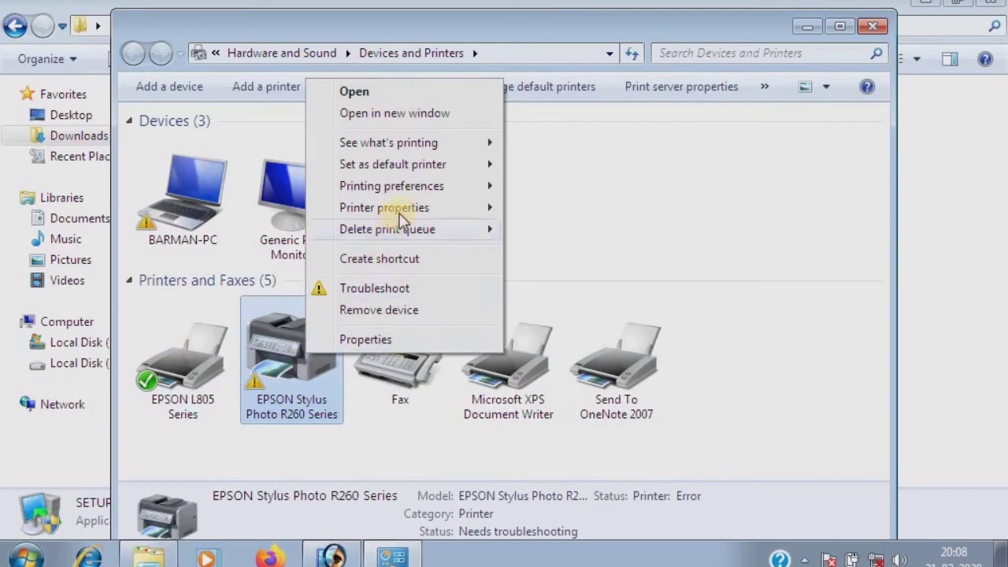
{"action": "mouse_move", "coordinate": [401, 209]}
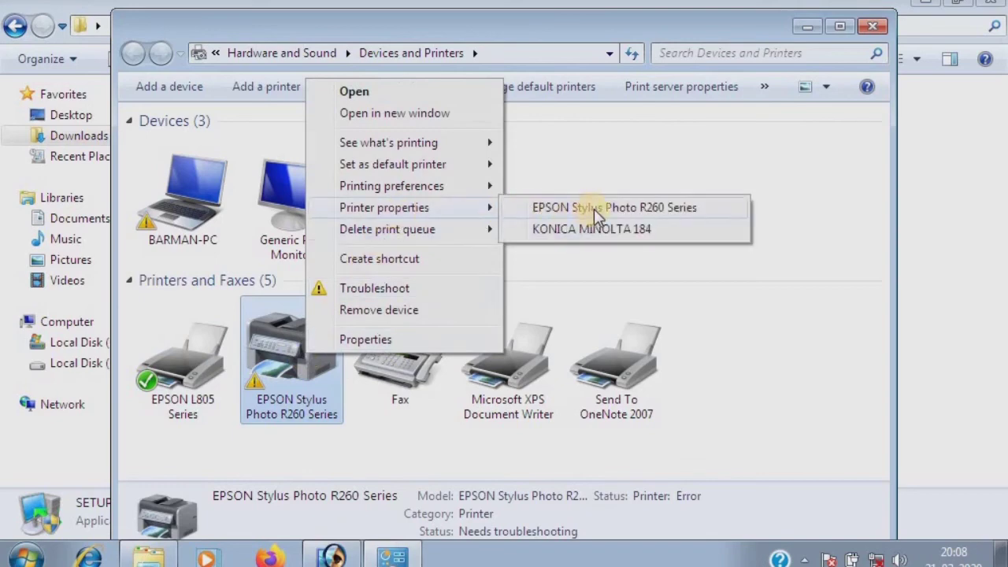
{"action": "left_click", "coordinate": [594, 208]}
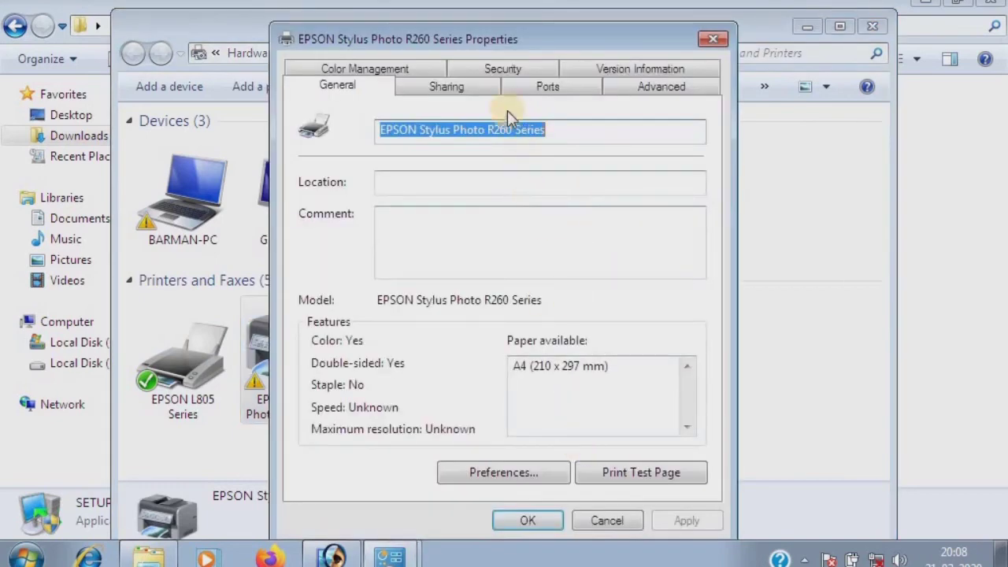
{"action": "left_click", "coordinate": [552, 88]}
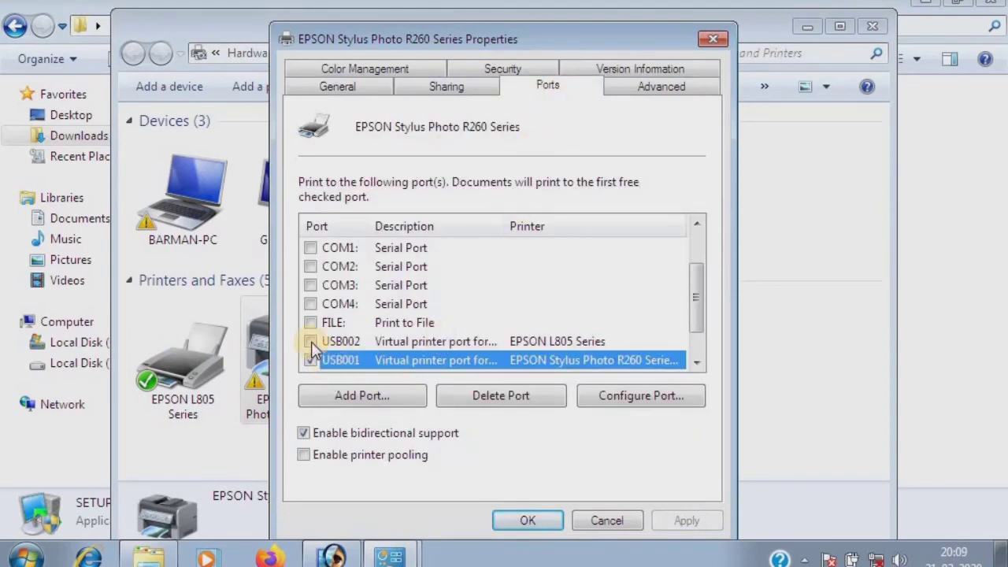
{"action": "left_click", "coordinate": [311, 342]}
{"action": "left_click", "coordinate": [665, 523]}
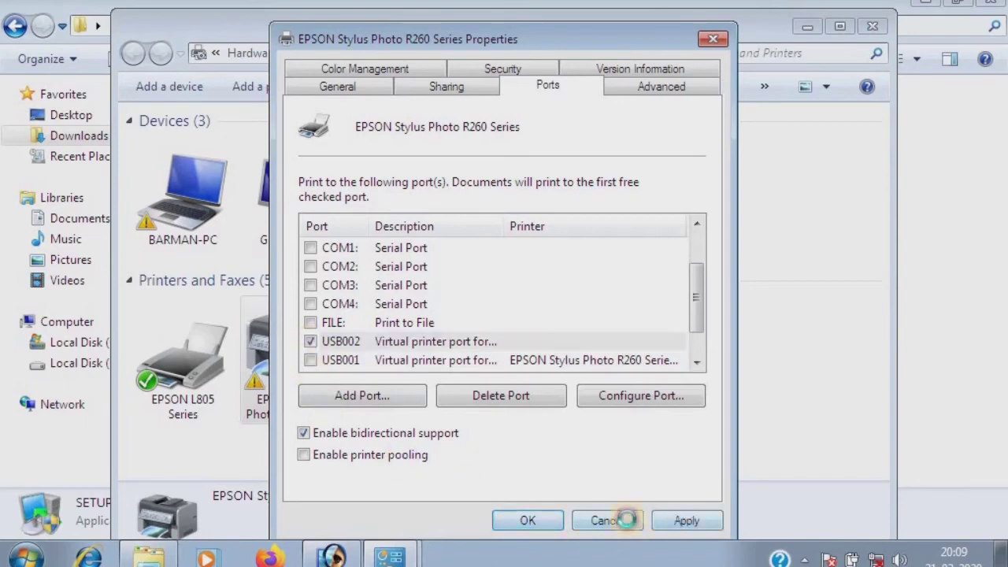
{"action": "left_click", "coordinate": [525, 521]}
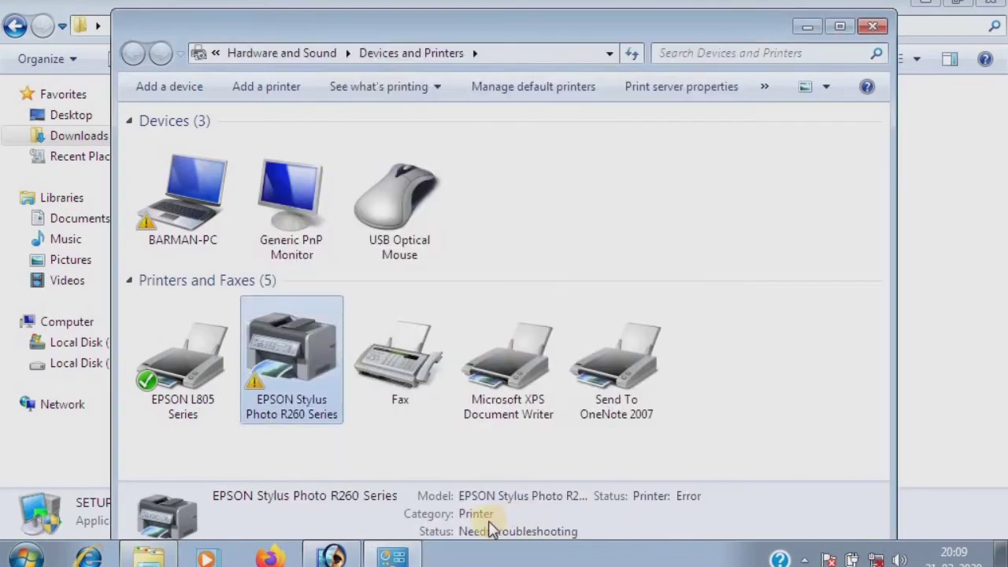
Close the Devices and Printers window and the file browser window, and switch back to Photoshop
{"action": "left_click", "coordinate": [872, 29]}
{"action": "left_click", "coordinate": [997, 7]}
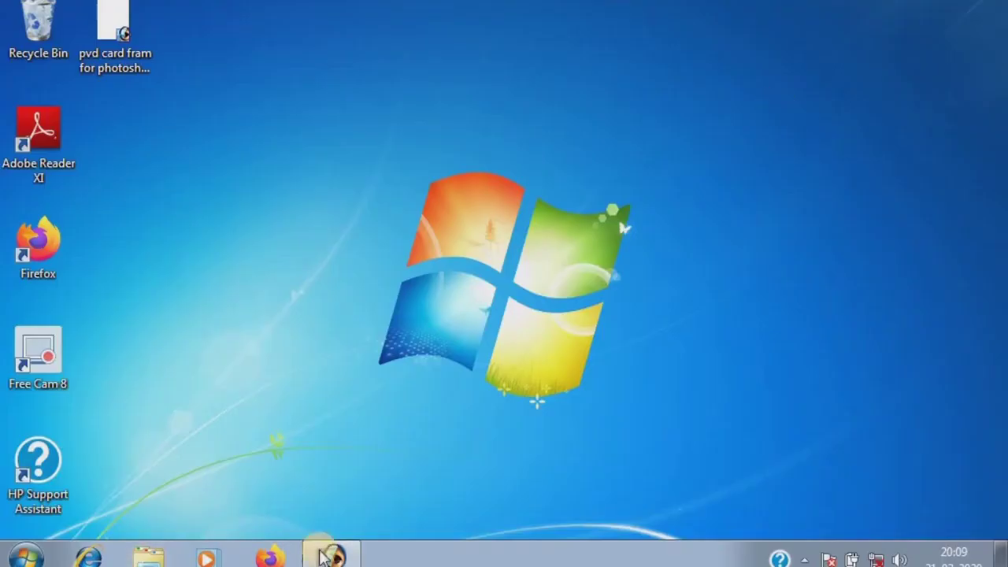
{"action": "left_click", "coordinate": [331, 555]}
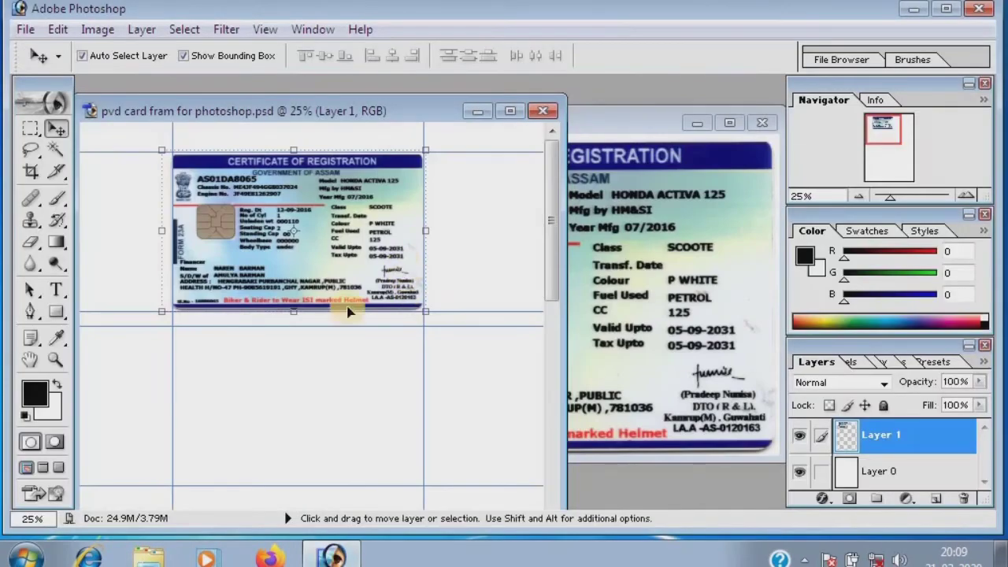
Print the card document on the EPSON Stylus Photo R260 Series, reviewing the printer's paper settings before sending it
{"action": "left_click", "coordinate": [25, 29]}
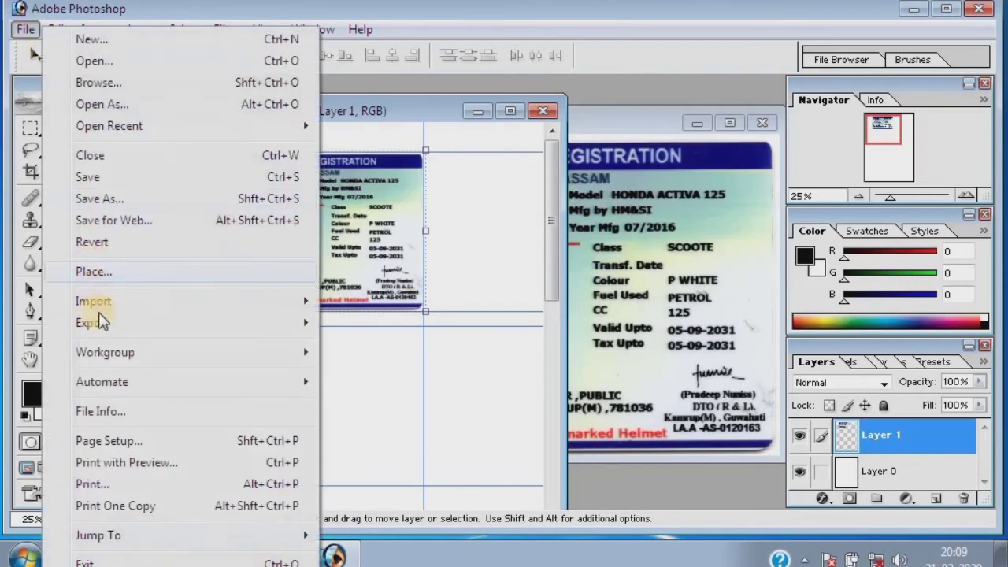
{"action": "left_click", "coordinate": [90, 483]}
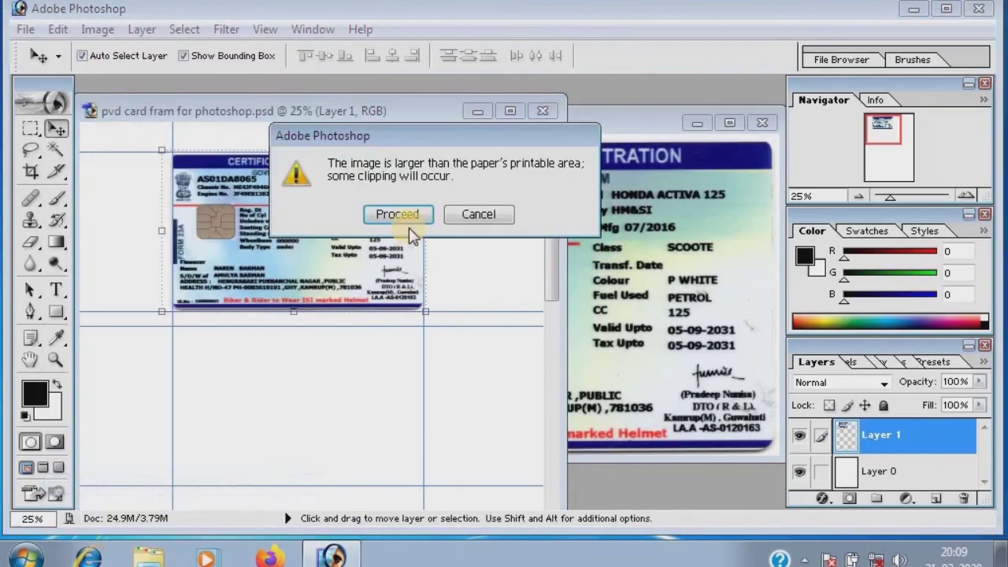
{"action": "left_click", "coordinate": [398, 215]}
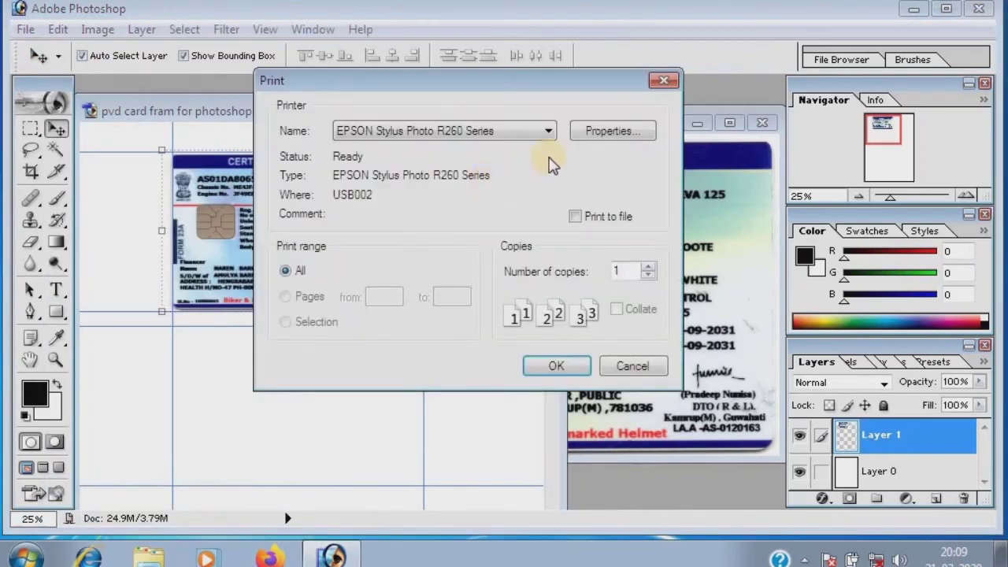
{"action": "left_click", "coordinate": [613, 133]}
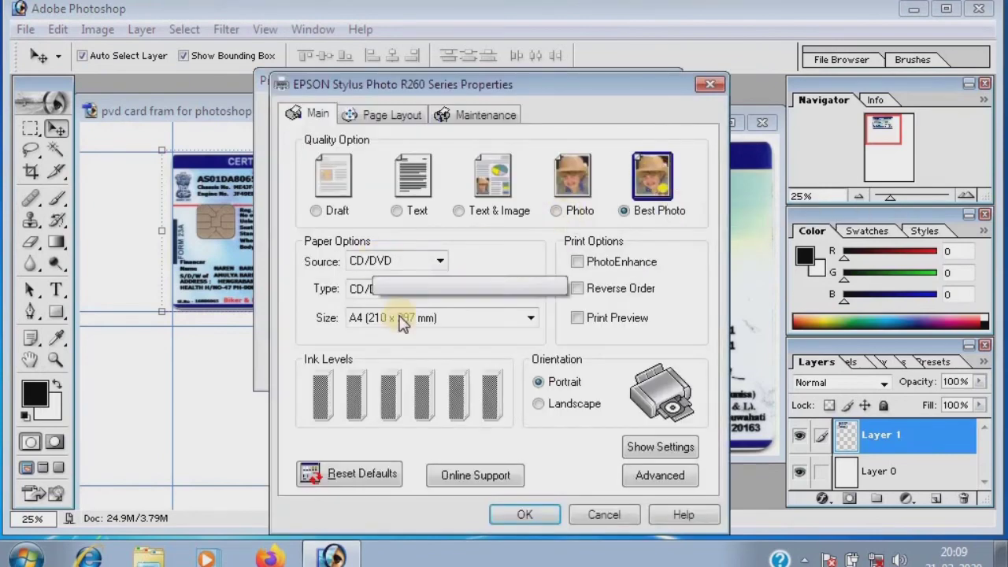
{"action": "left_click", "coordinate": [523, 515]}
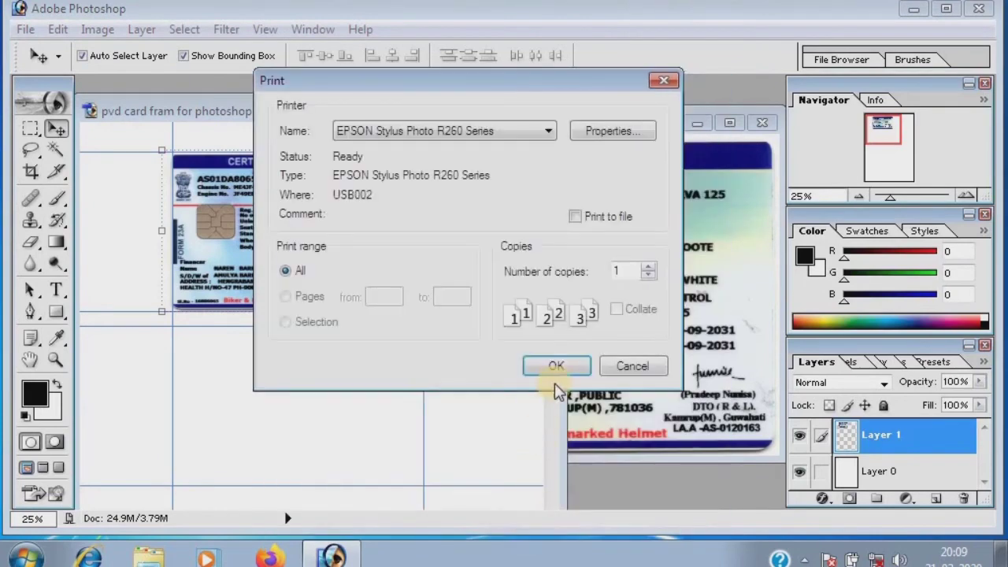
{"action": "left_click", "coordinate": [559, 367]}
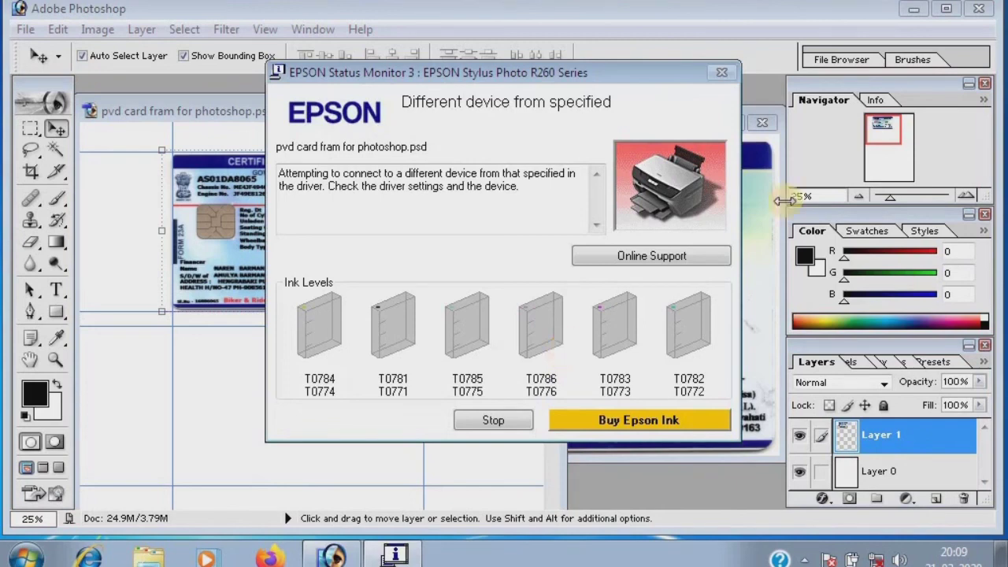
Open the EPSON Stylus Photo R260 Series print queue to check the pending card job
{"action": "left_click", "coordinate": [804, 559]}
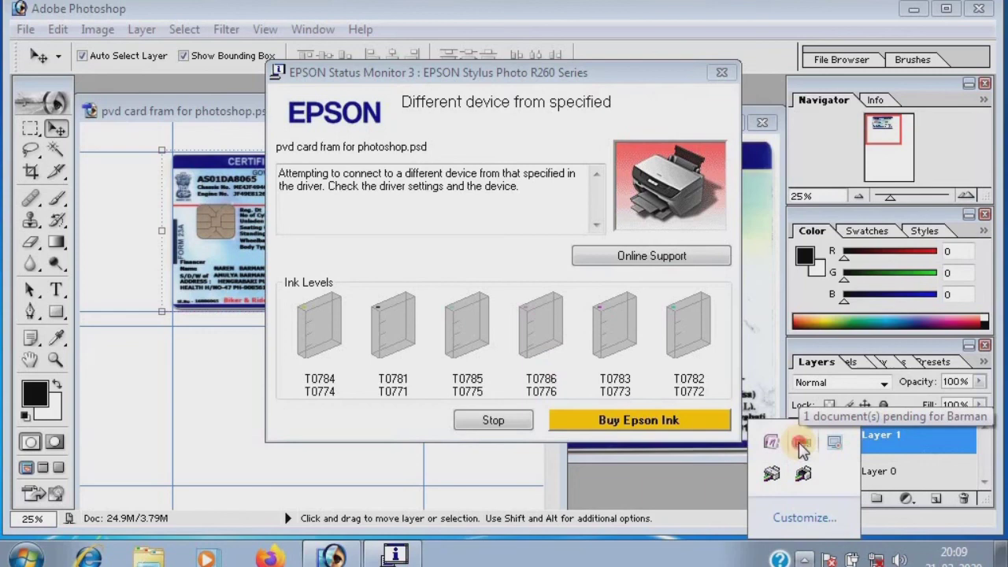
{"action": "double_click", "coordinate": [801, 444]}
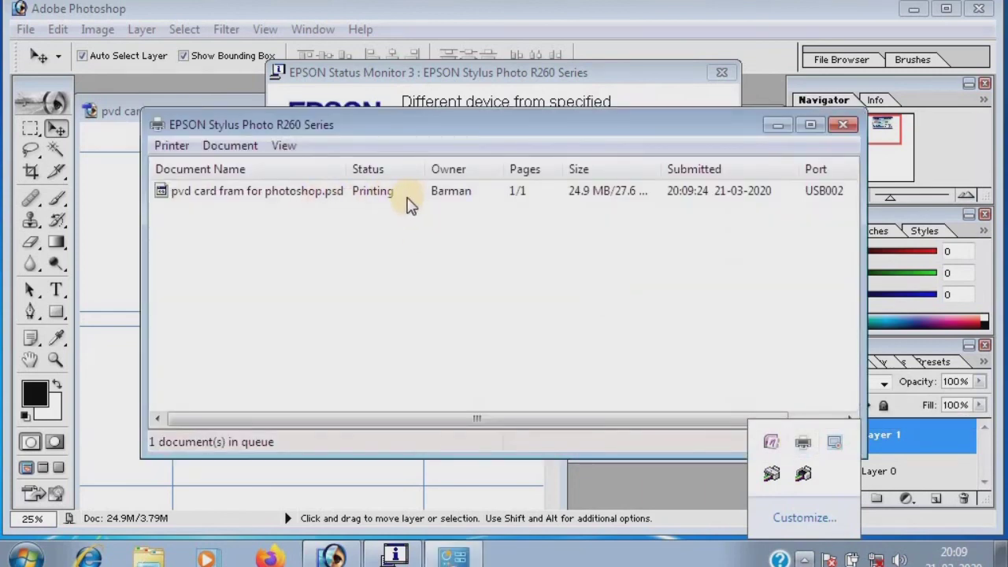